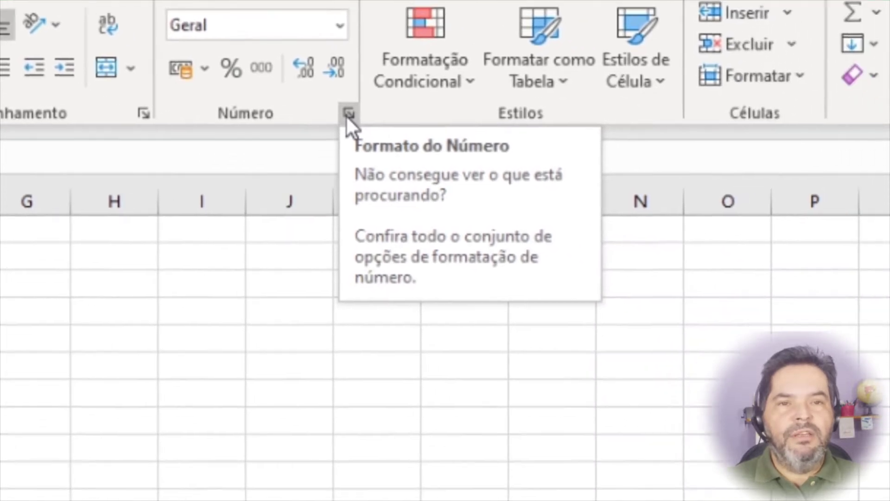
Format cells D3:D5 as Número with 2 decimal places, the thousands separator, and negative numbers in red with a minus sign
click(526, 212)
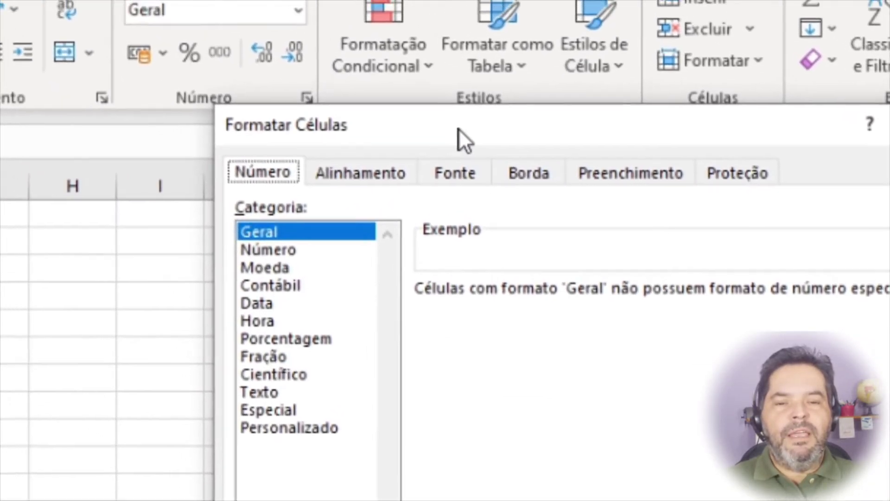
drag(341, 60, 124, 31)
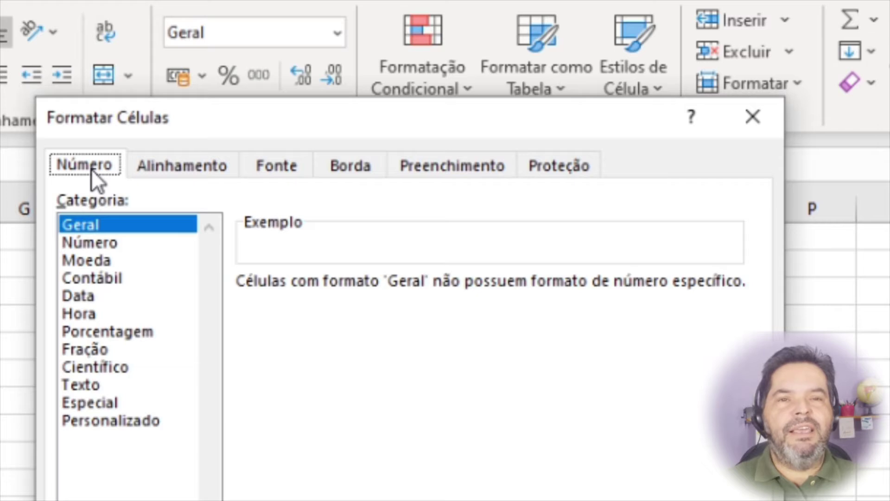
drag(237, 111, 271, 197)
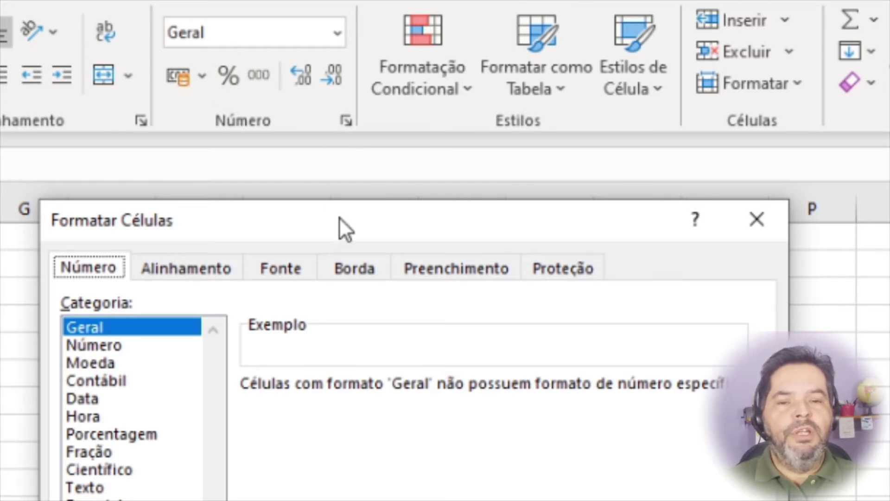
drag(337, 219, 307, 96)
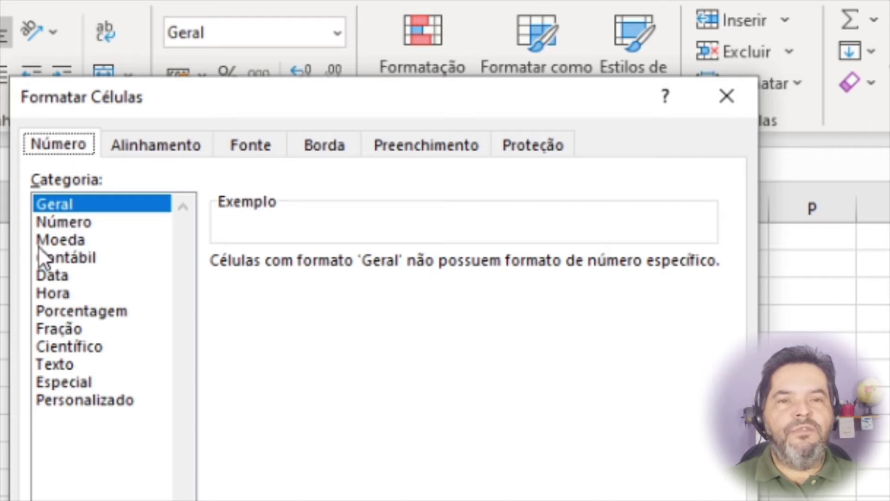
click(46, 222)
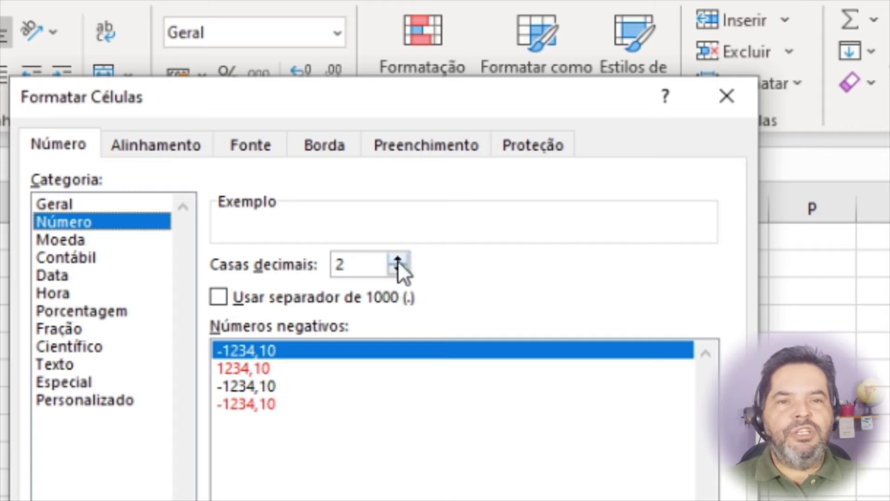
click(218, 293)
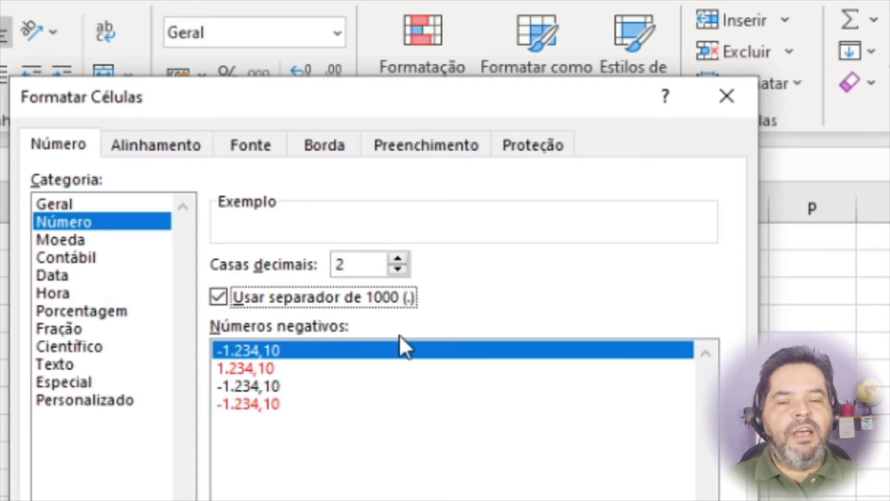
click(238, 405)
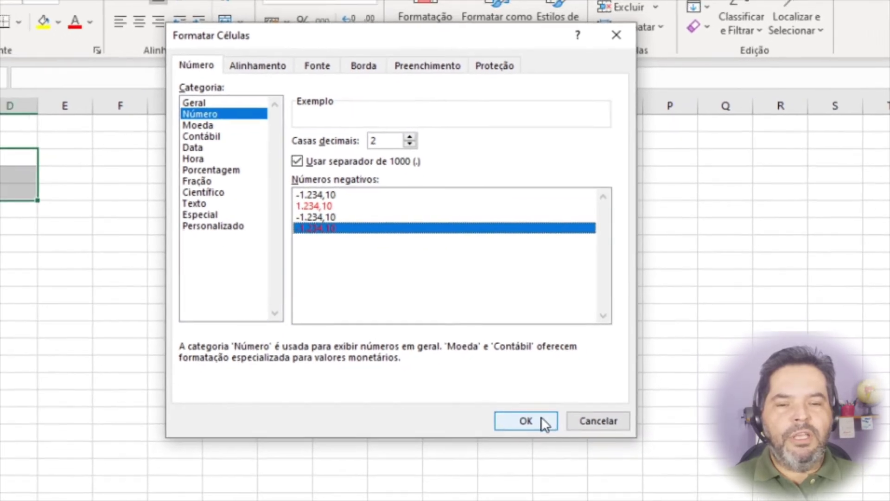
click(541, 420)
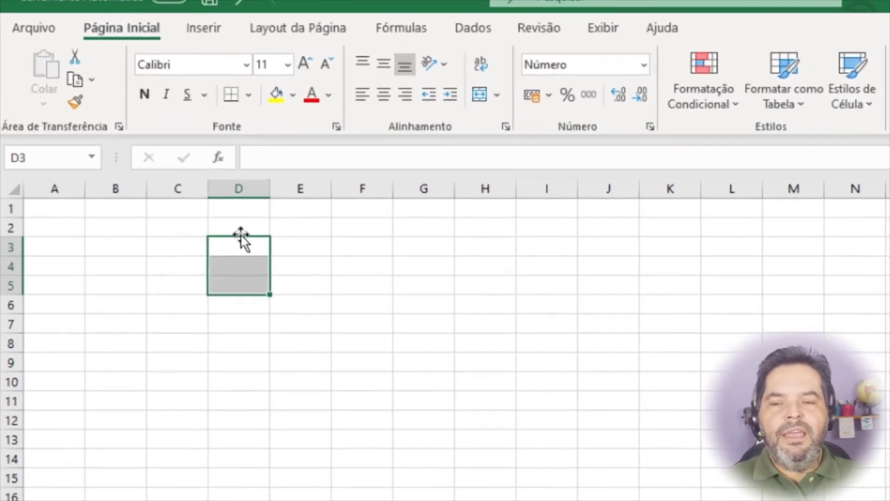
Enter 5 in cell D3 to try the number format
click(246, 245)
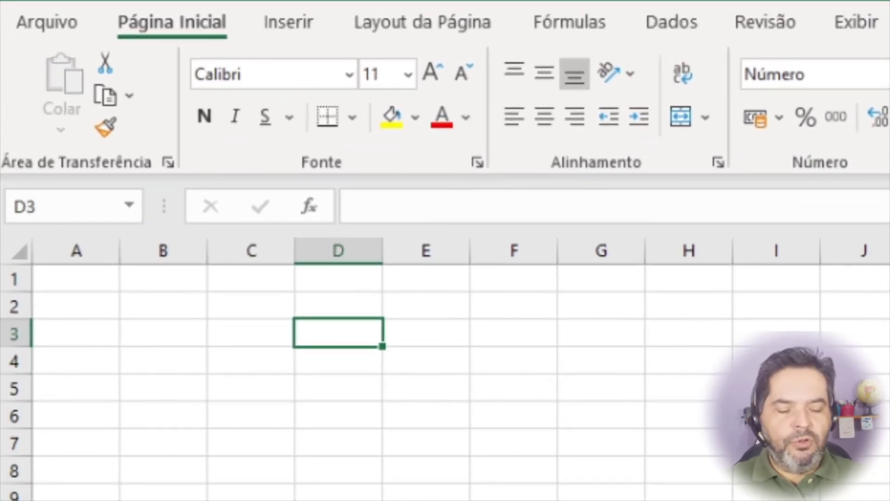
text(5)
key(Return)
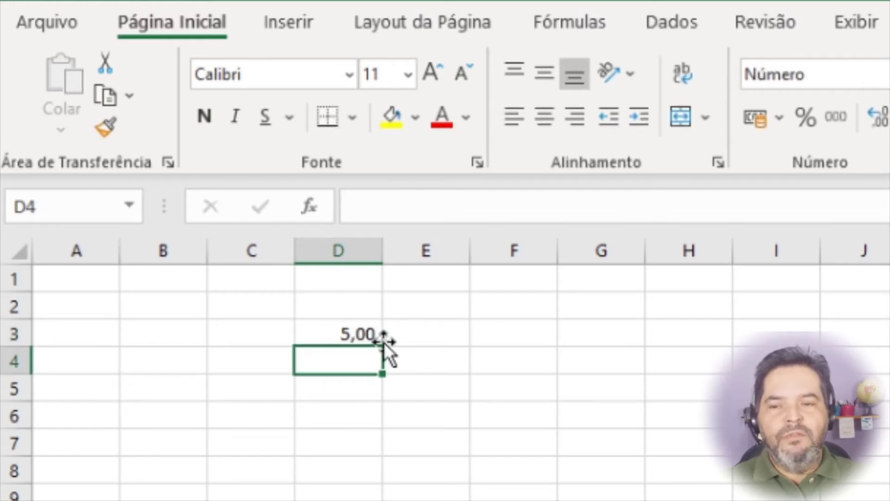
Set the font colour of cells D3:D5 to the theme green
drag(347, 330, 354, 390)
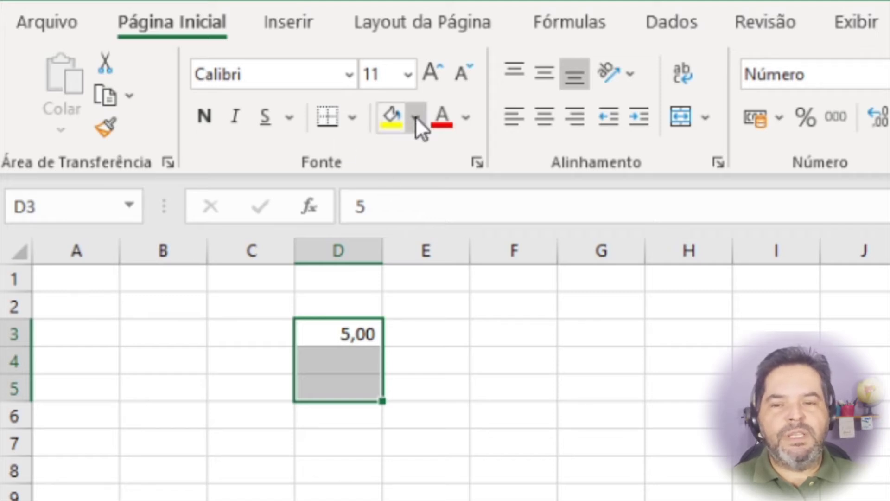
click(467, 118)
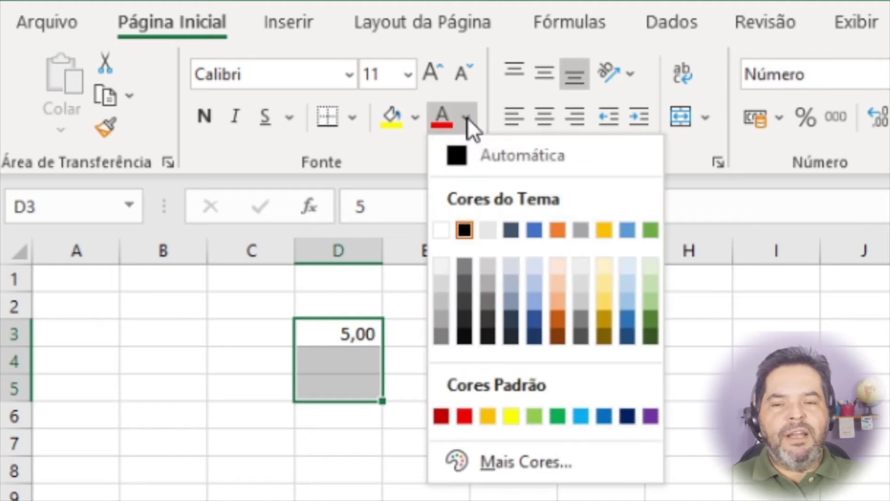
click(650, 227)
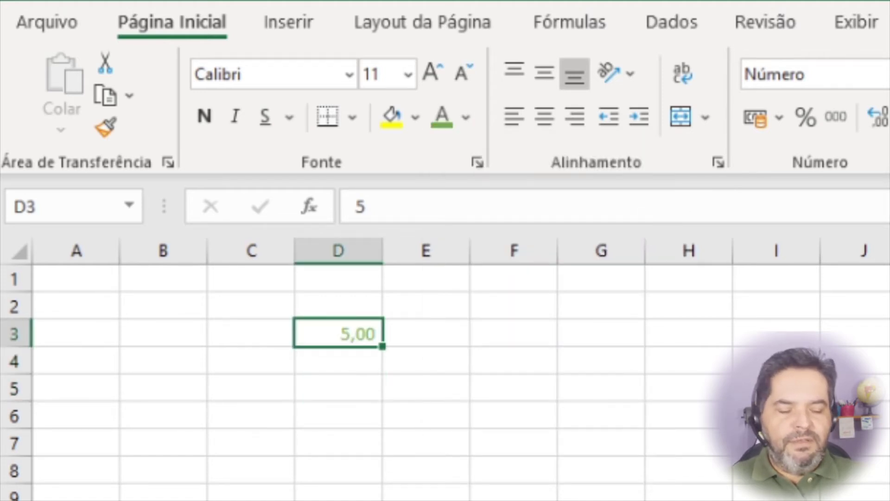
Enter 7 in cell D3, 0 in cell D4 and -5 in cell D5
text(5)
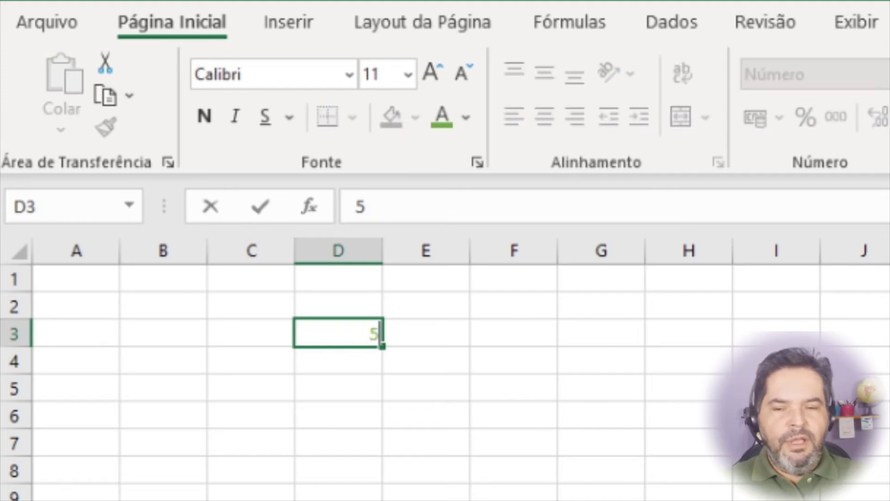
key(Return)
key(Up)
text(7)
key(Return)
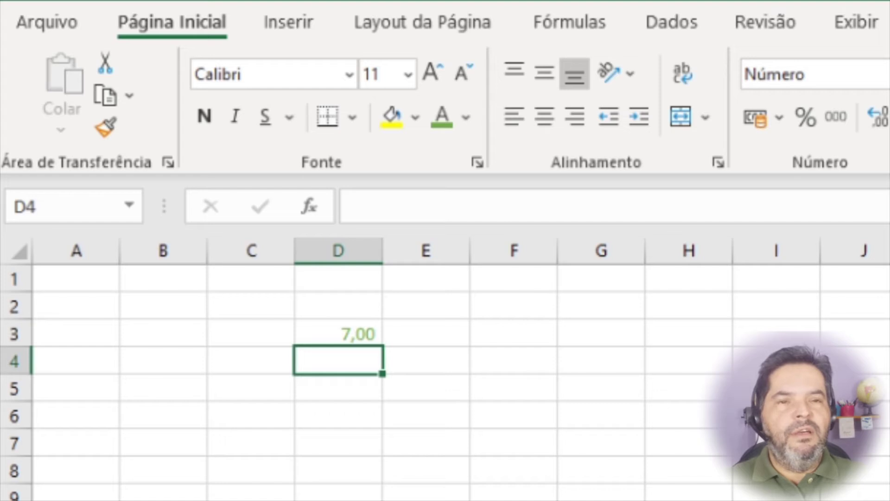
text(0)
key(Return)
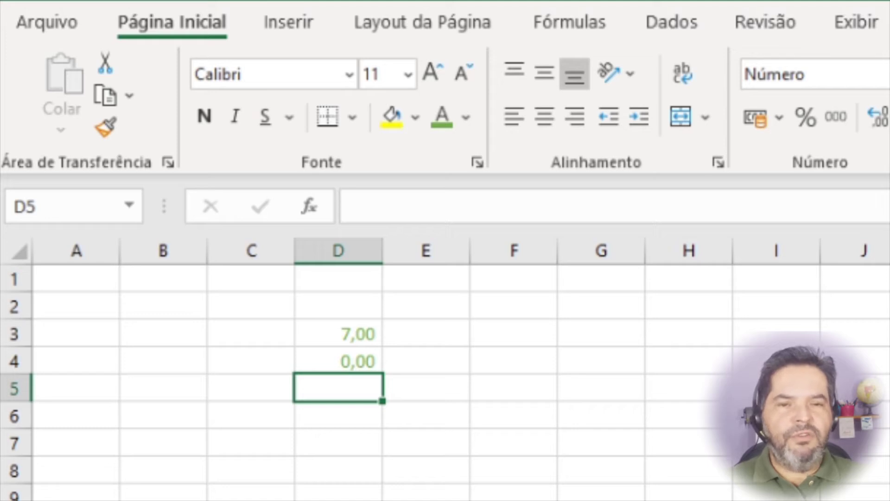
text(-5)
key(Return)
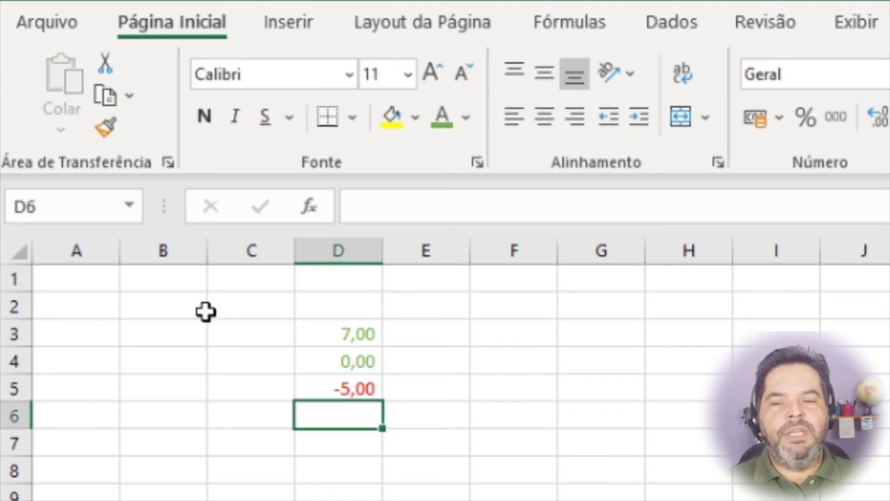
Give cells E3:E5 the green font colour and the lightest theme green as fill
drag(320, 330, 332, 385)
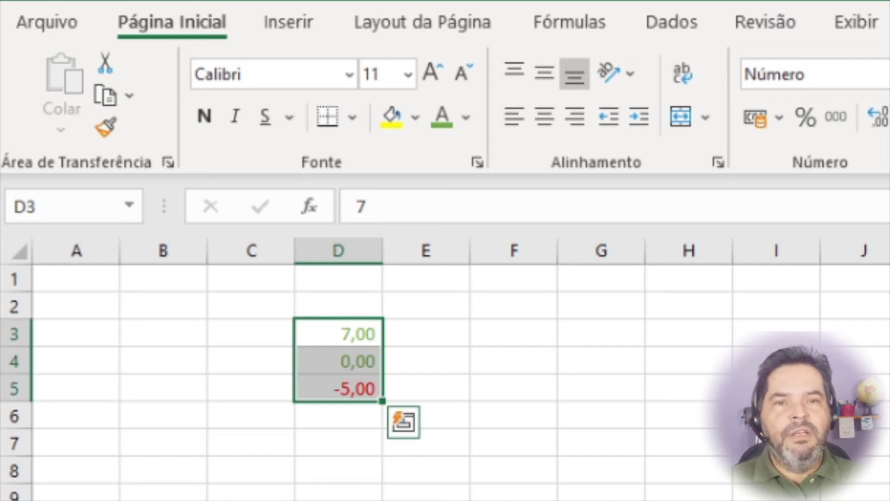
click(441, 326)
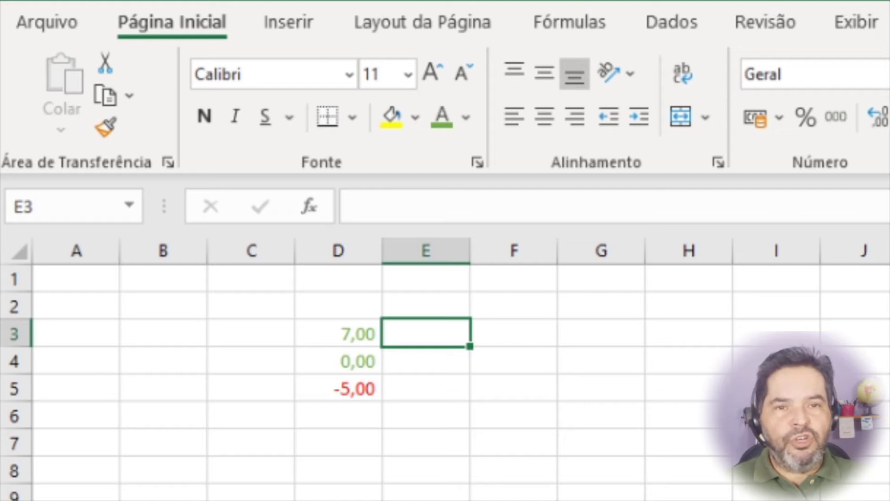
drag(403, 332, 407, 390)
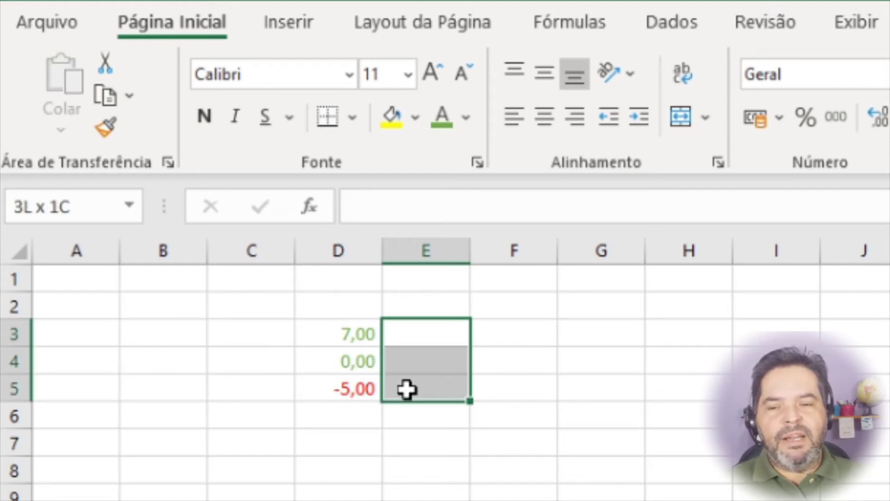
click(443, 115)
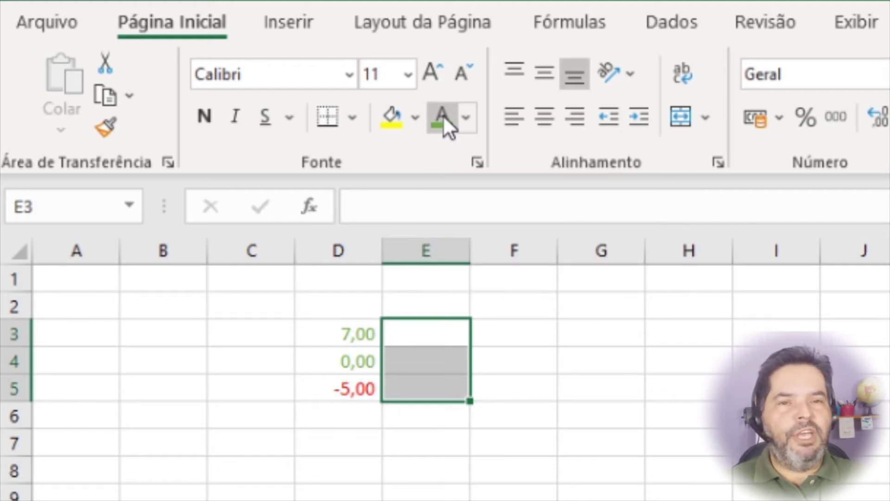
click(414, 118)
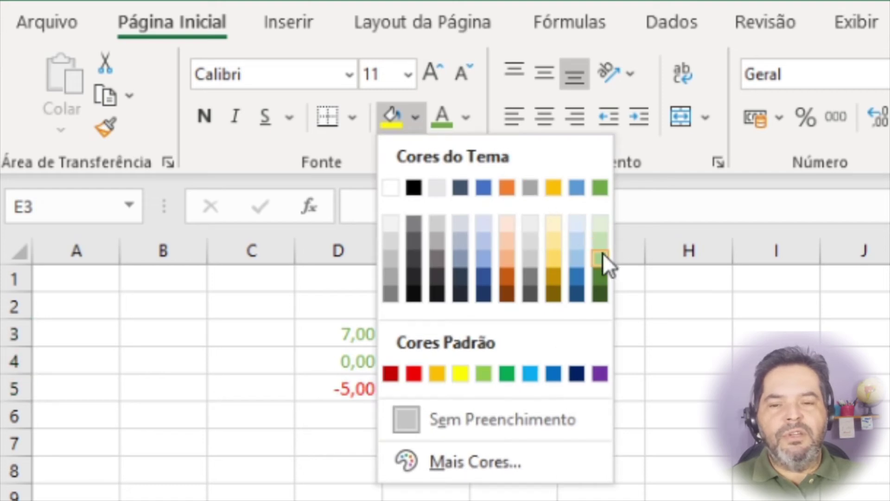
click(603, 227)
click(656, 415)
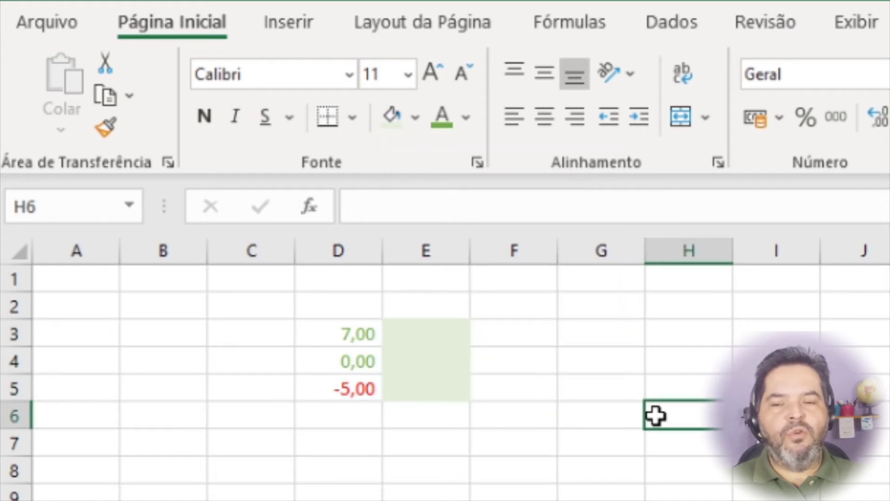
Try the values 5, 0 and -5 one after another in cell E3 and clear the cell
click(450, 331)
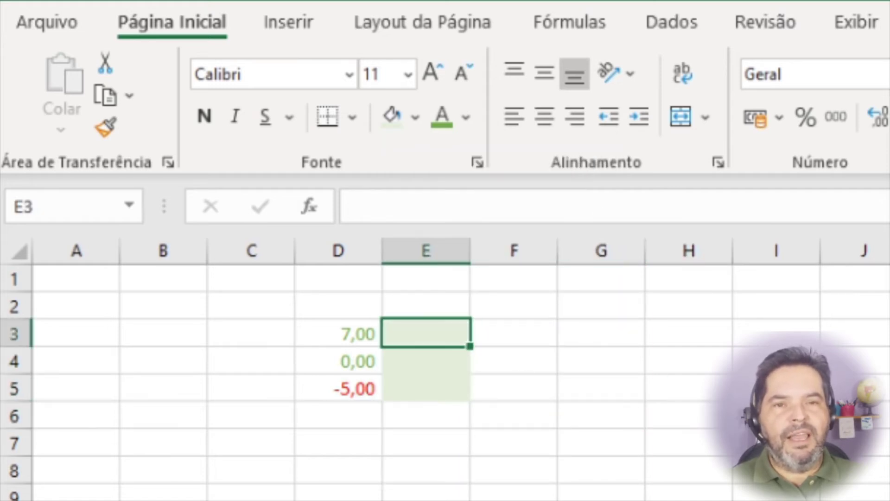
drag(446, 333, 445, 387)
click(437, 332)
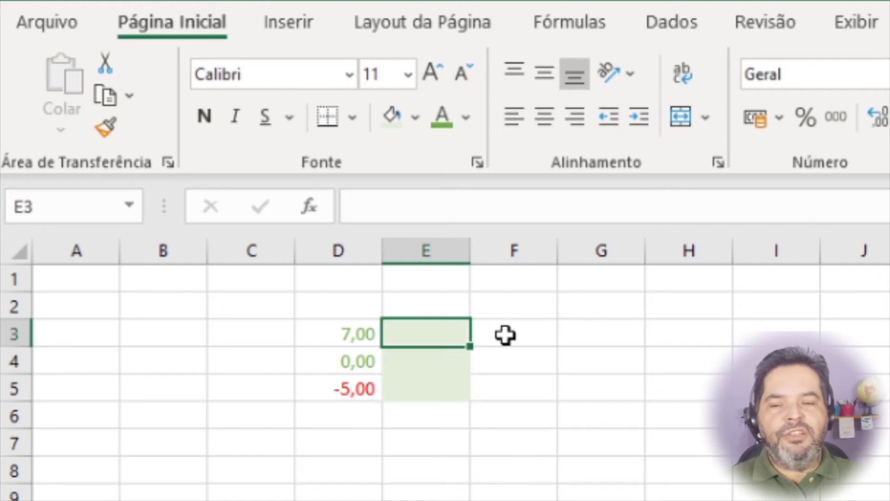
text(5)
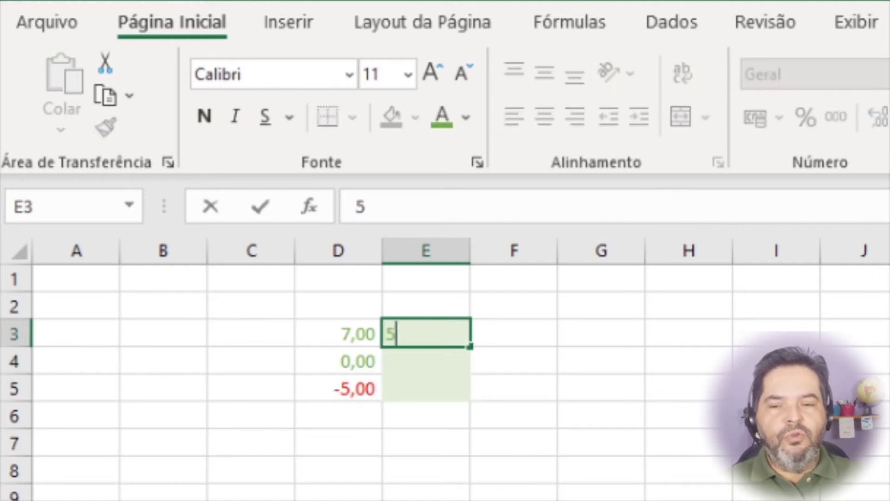
key(Return)
key(shift+Return)
text(0)
key(Return)
key(shift+Return)
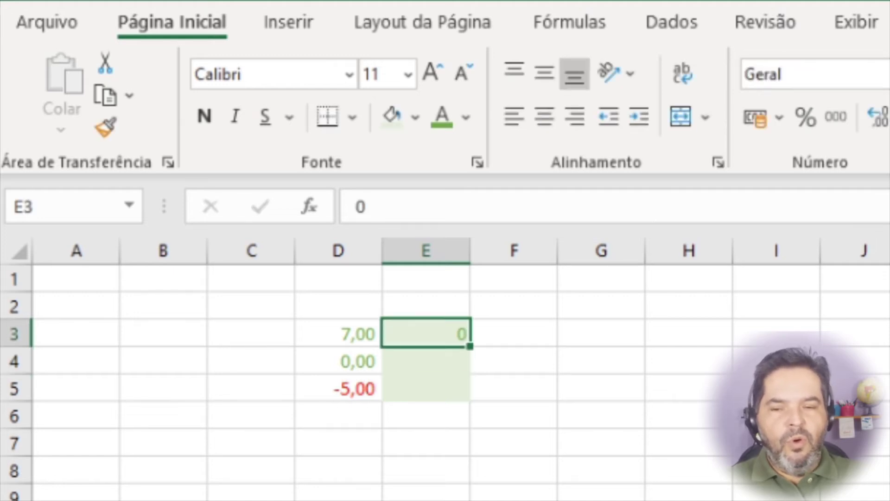
text(-5)
key(Return)
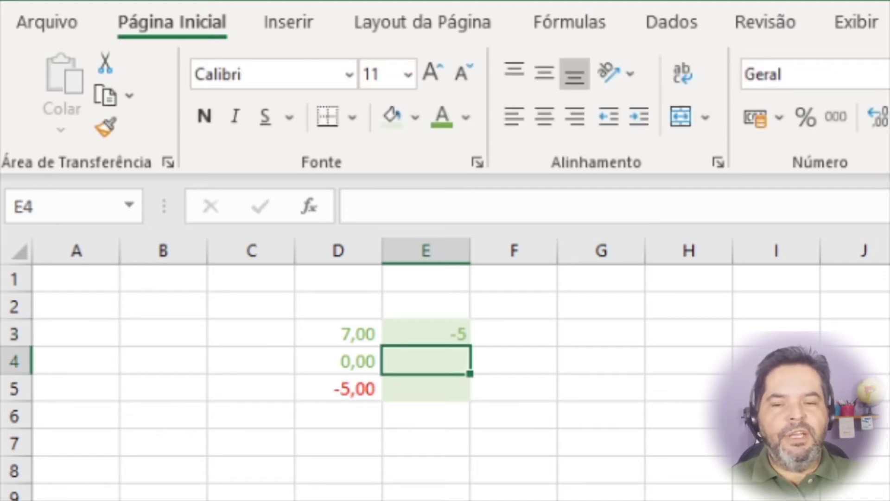
key(shift+Return)
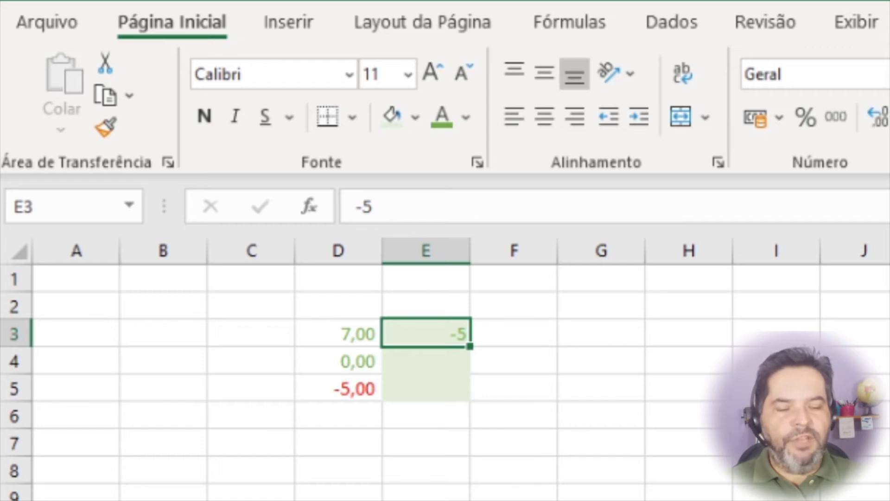
key(Delete)
Add a conditional formatting rule to cells E3:E5 that gives values less than 0 a light red fill with dark red text
drag(426, 332, 426, 388)
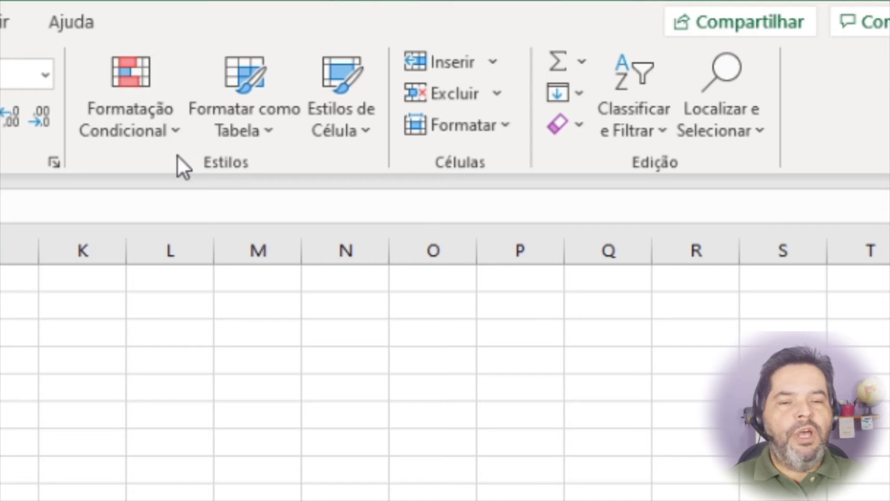
click(129, 111)
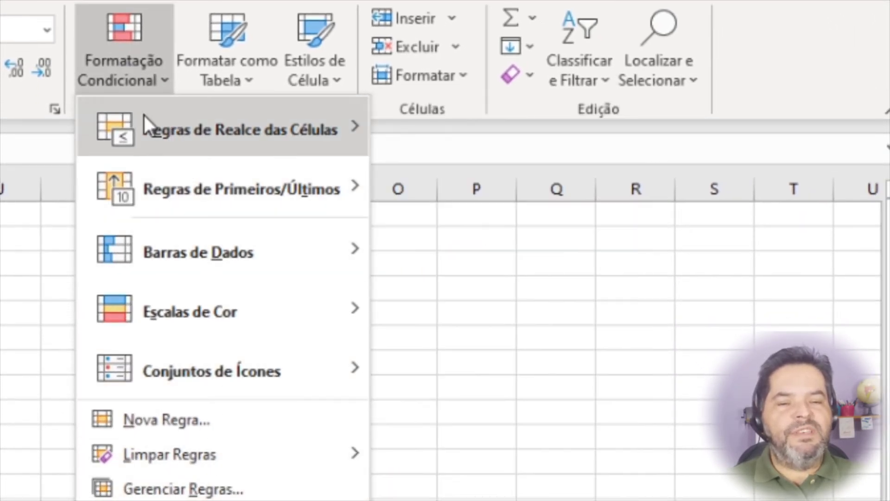
mouse_move(171, 129)
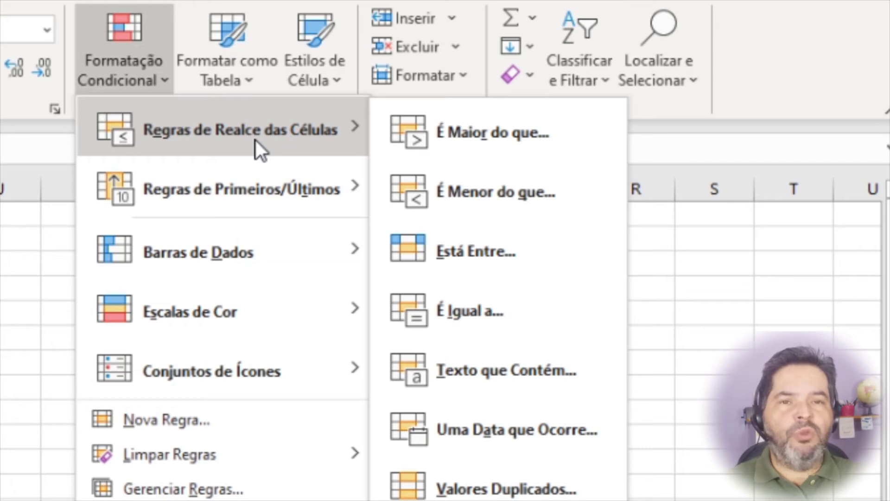
click(500, 193)
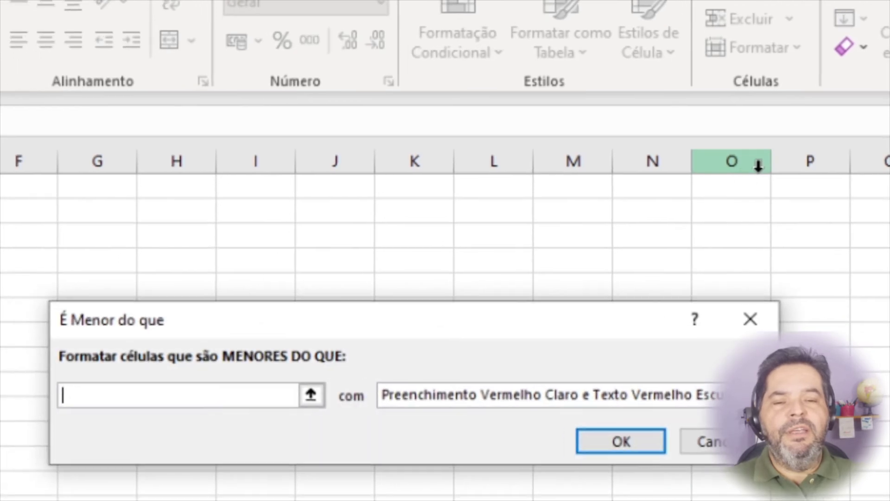
drag(488, 328, 535, 206)
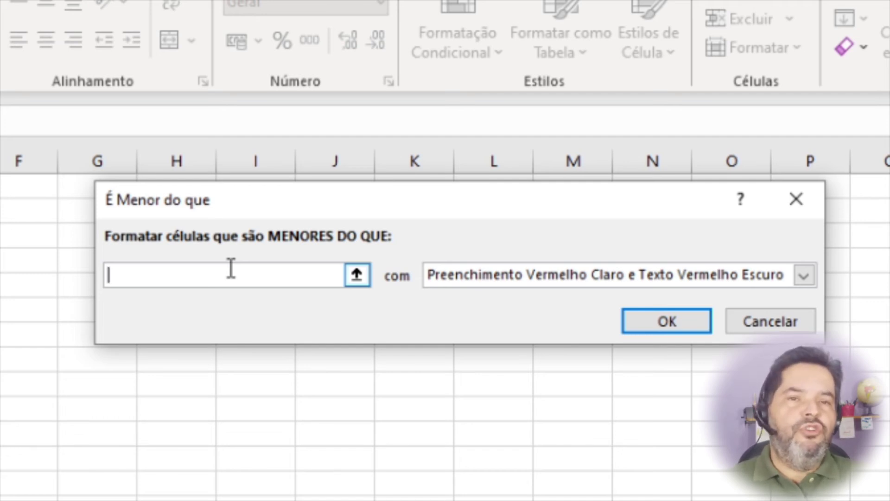
text(0)
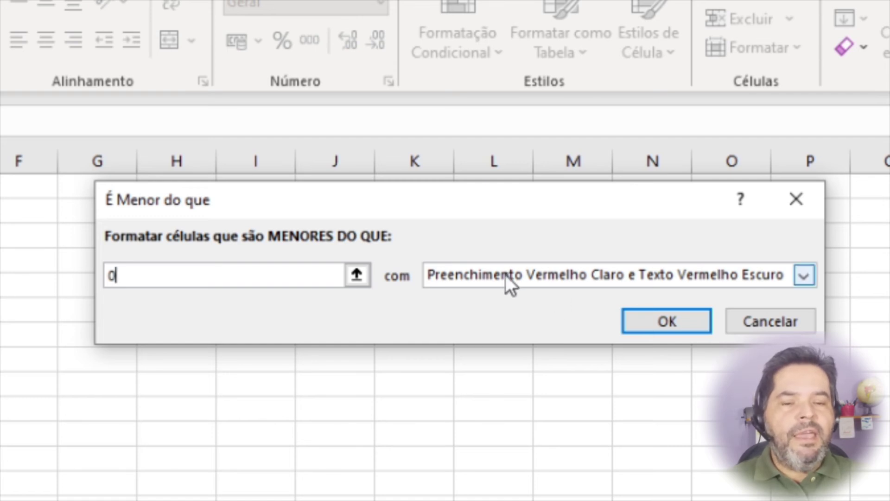
click(726, 271)
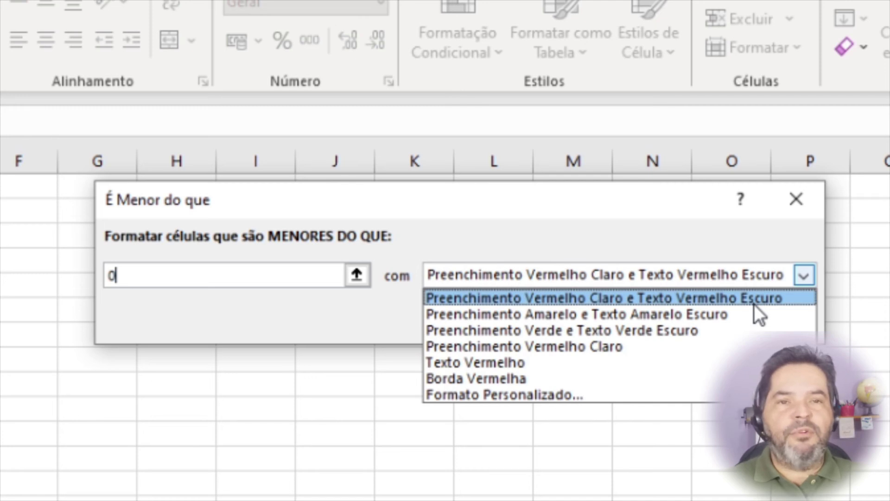
click(733, 297)
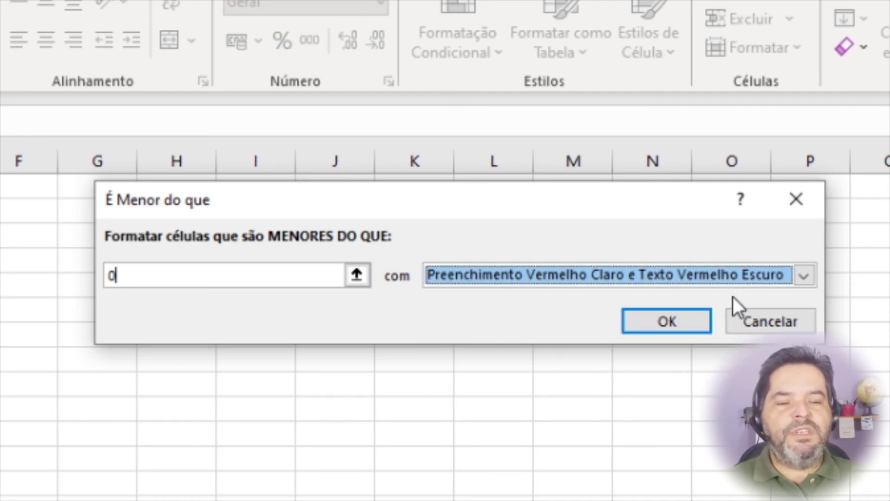
click(654, 319)
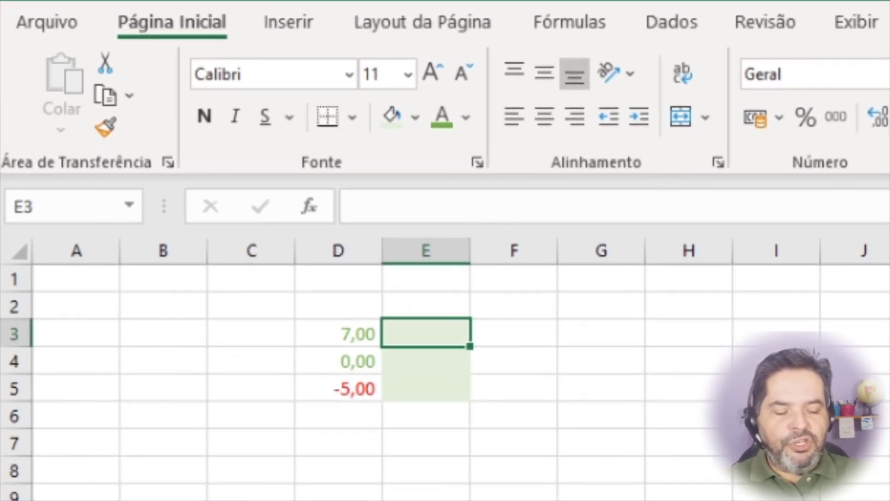
Enter 5 in cell E3, 0 in cell E4 and -5 in cell E5
text(5)
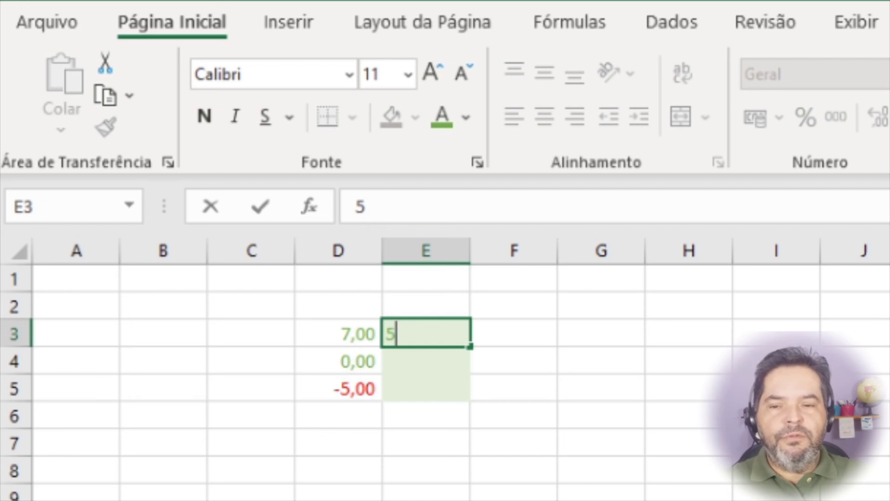
key(Return)
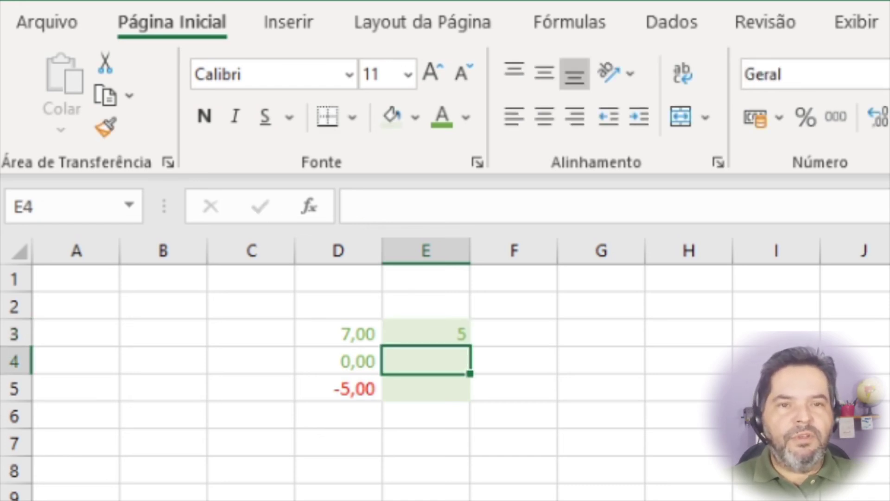
text(0)
key(Return)
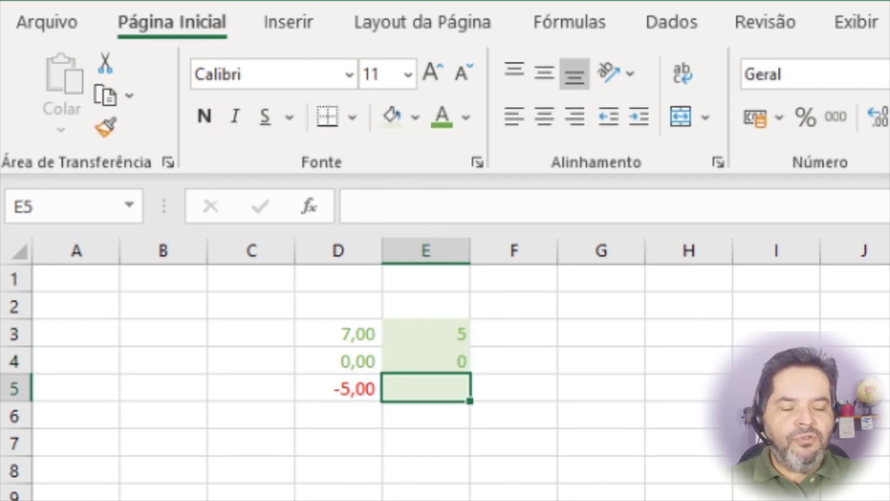
text(-5)
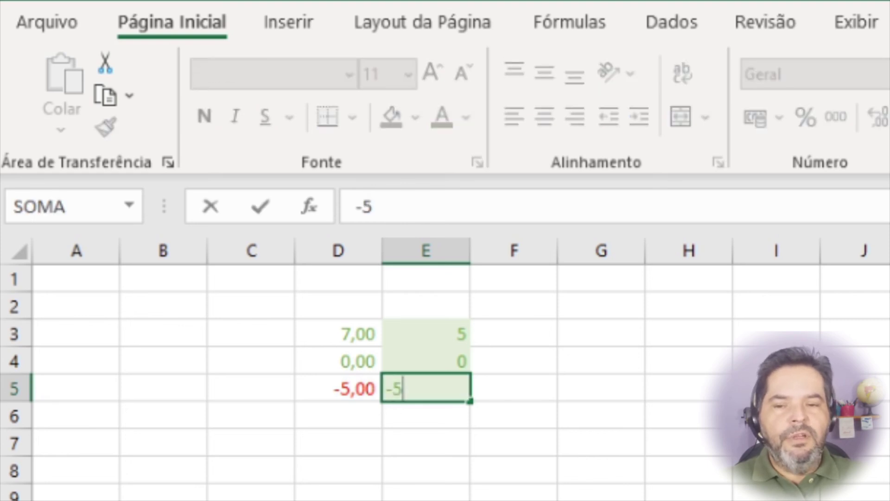
key(Return)
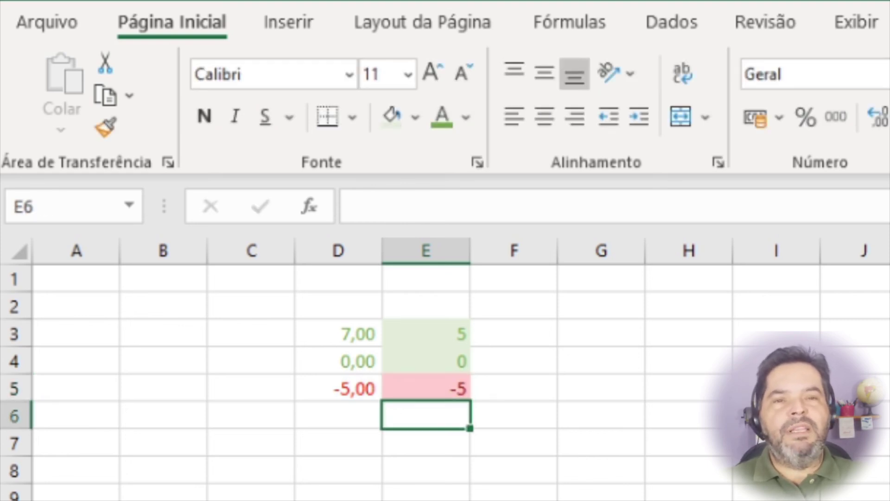